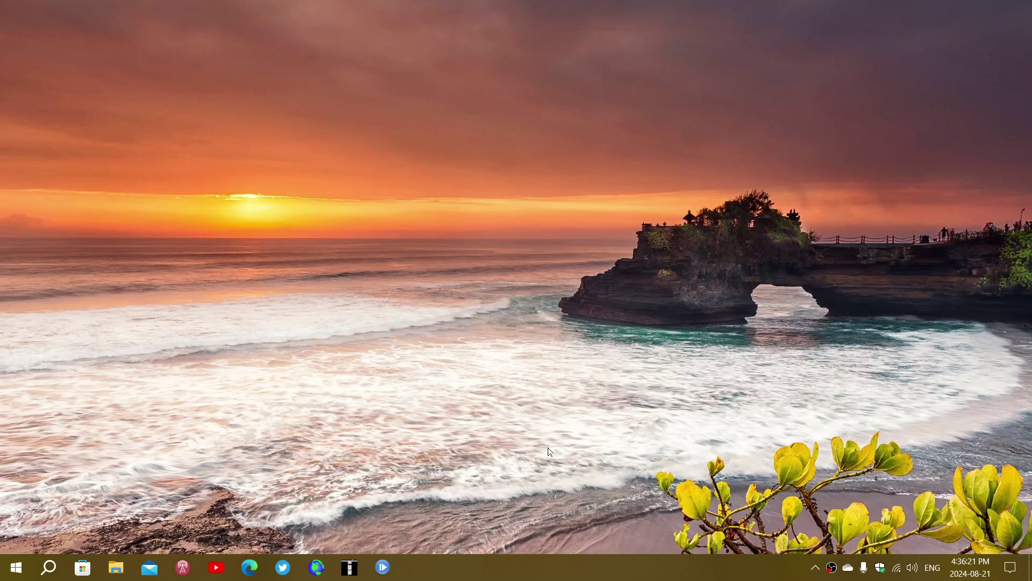
Open Settings from Start and go to Ease of Access > Mouse pointer.
{"action": "left_click", "coordinate": [14, 569]}
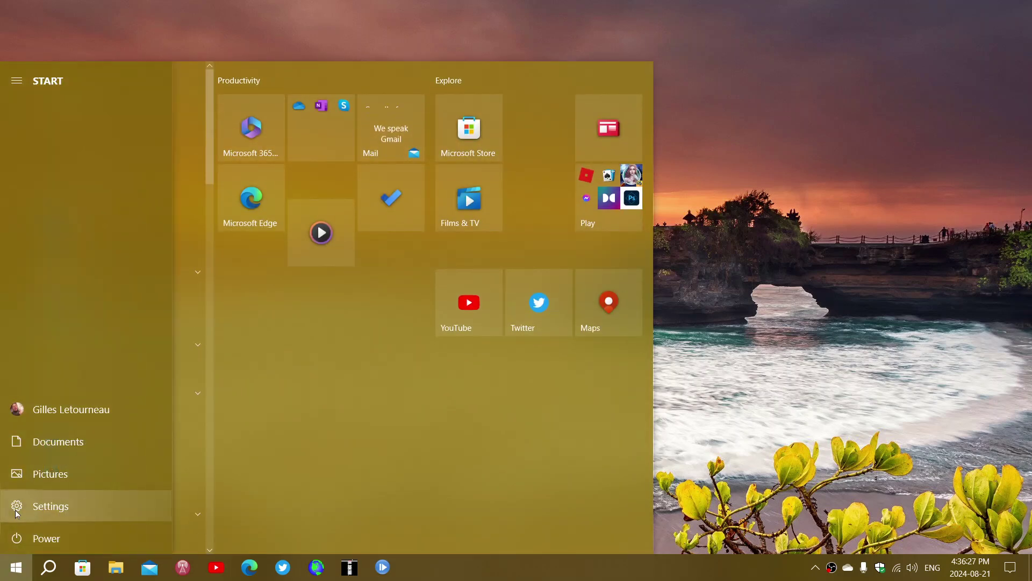
{"action": "left_click", "coordinate": [16, 508]}
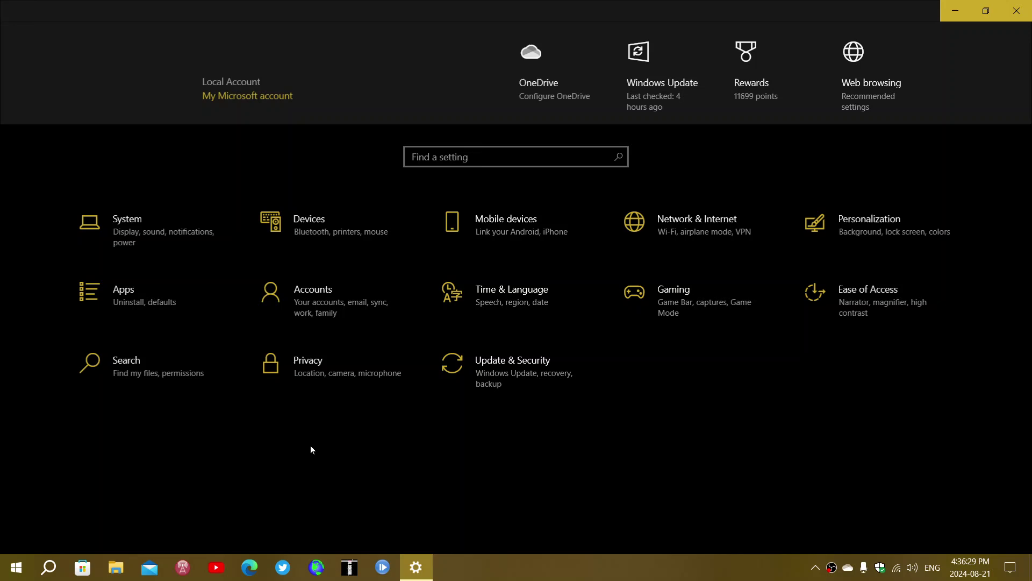
{"action": "left_click", "coordinate": [883, 300]}
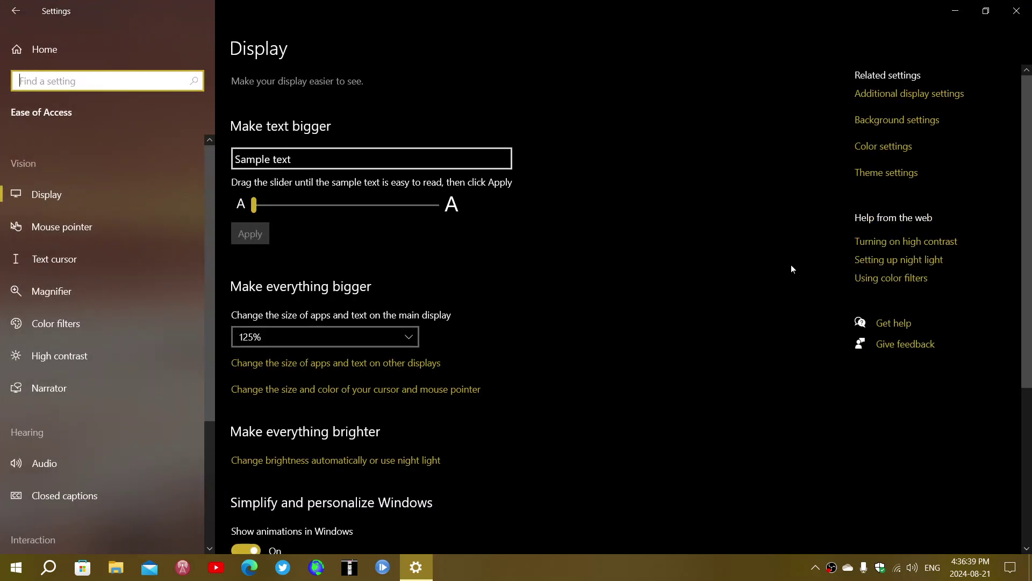
{"action": "left_click", "coordinate": [103, 233]}
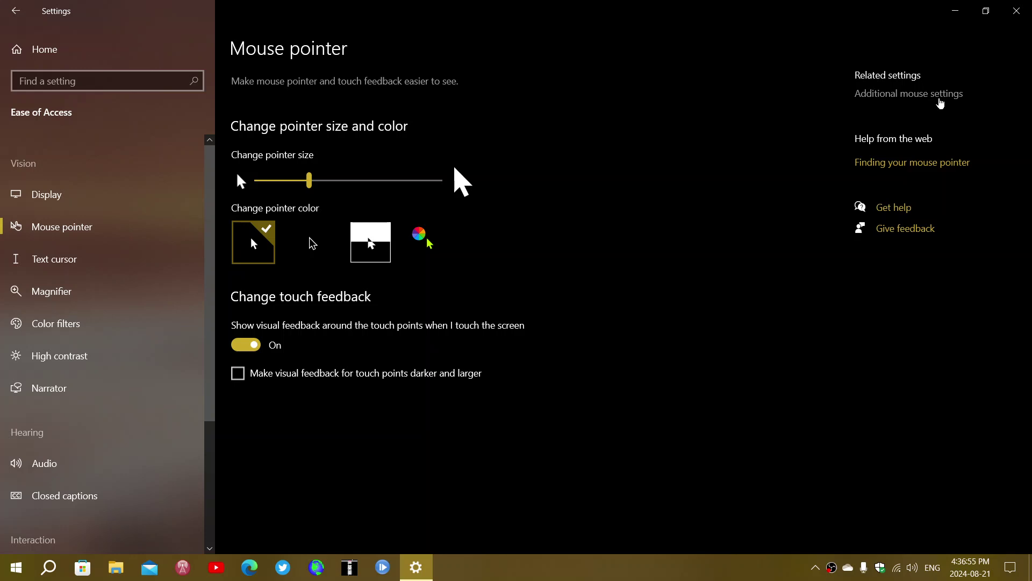
Go to the Devices Mouse page, keeping wheel scrolling at multiple lines, 3 per step.
{"action": "left_click", "coordinate": [940, 95]}
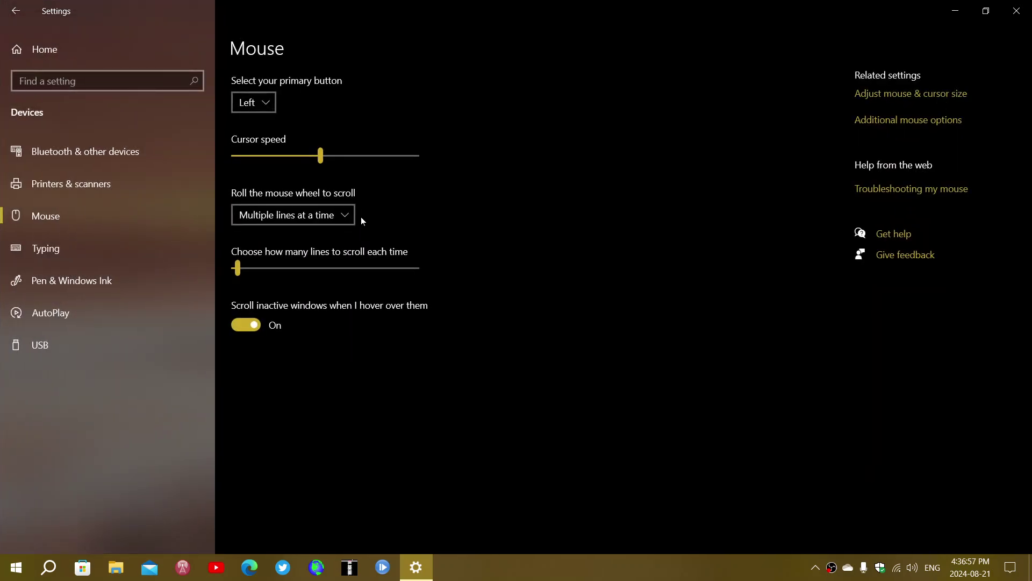
{"action": "left_click", "coordinate": [332, 216]}
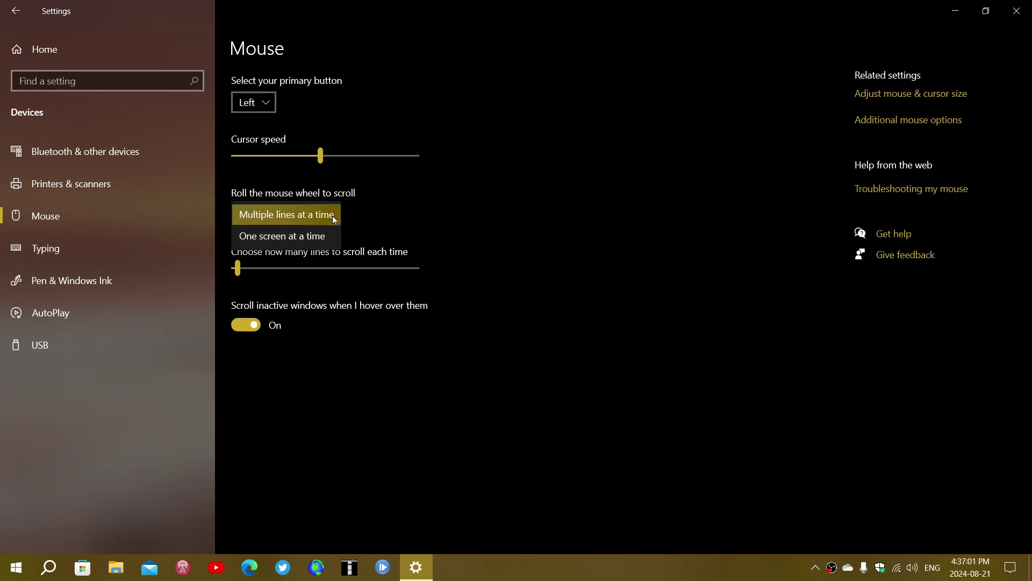
{"action": "left_click", "coordinate": [419, 187]}
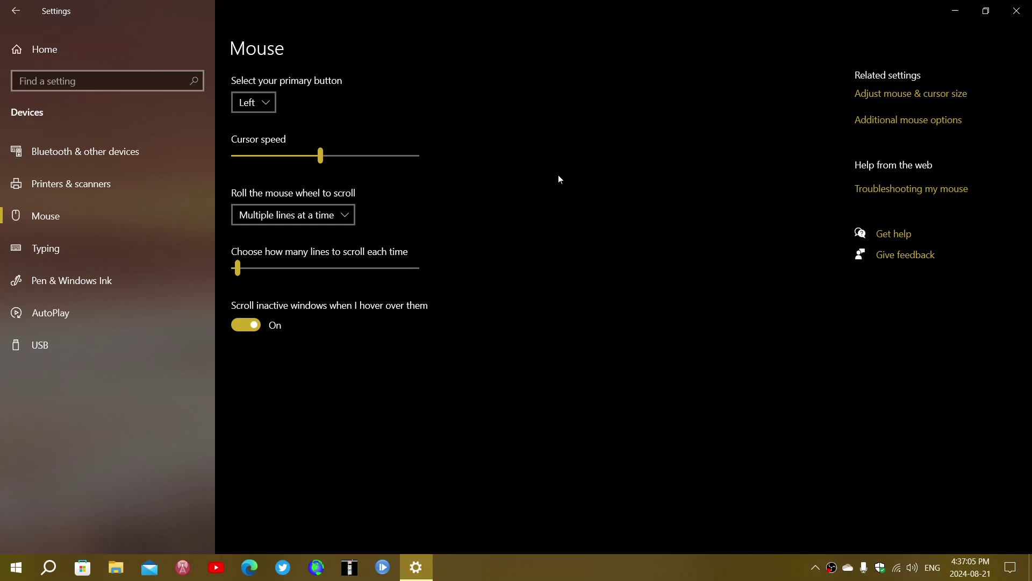
{"action": "left_click", "coordinate": [237, 270]}
Open spaceweather.com in Edge, drop lines-per-scroll to 1, and bring Edge forward.
{"action": "left_click", "coordinate": [249, 567]}
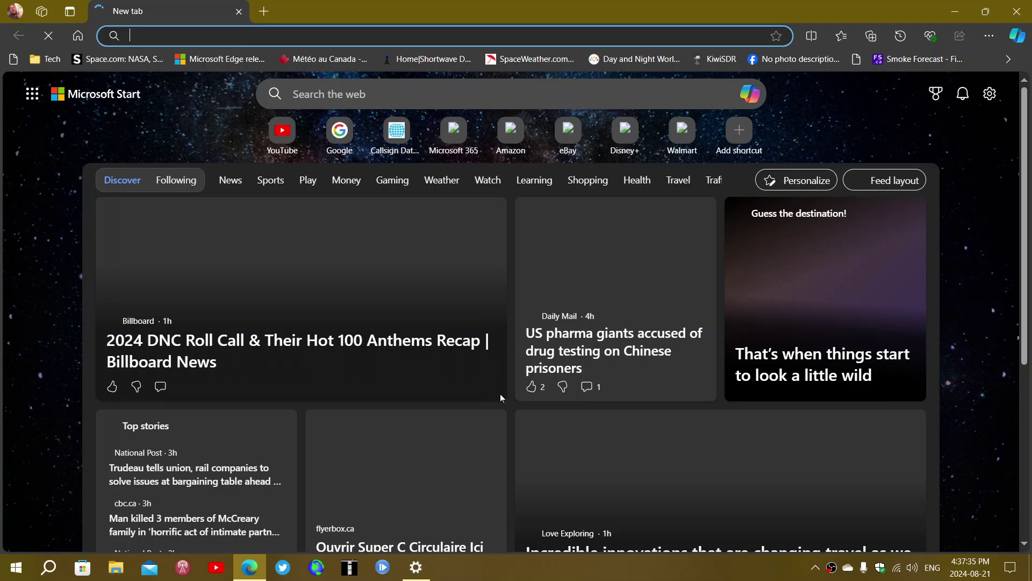
{"action": "scroll", "coordinate": [520, 289], "scroll_direction": "down", "scroll_amount": 4}
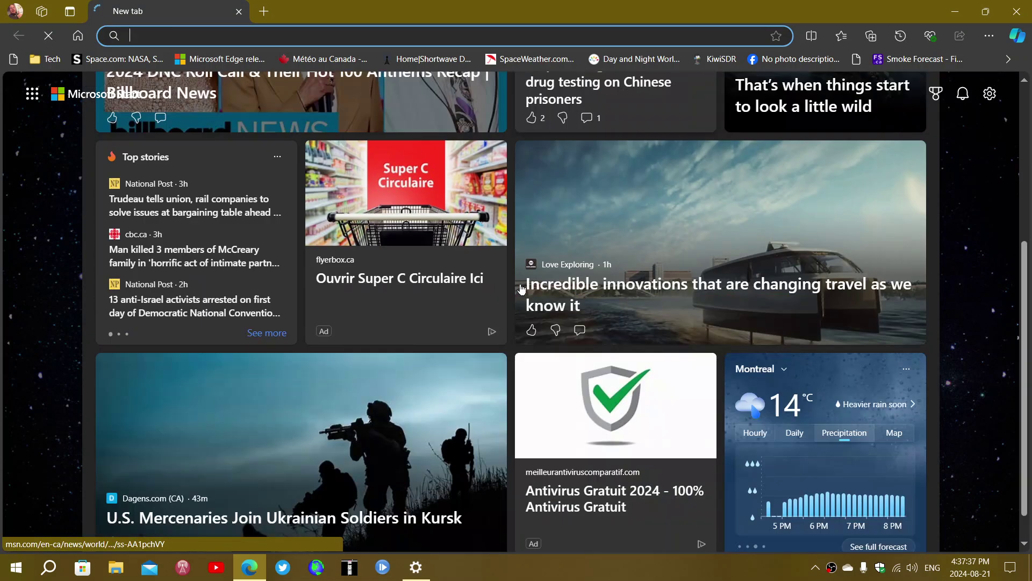
{"action": "scroll", "coordinate": [520, 289], "scroll_direction": "up", "scroll_amount": 4}
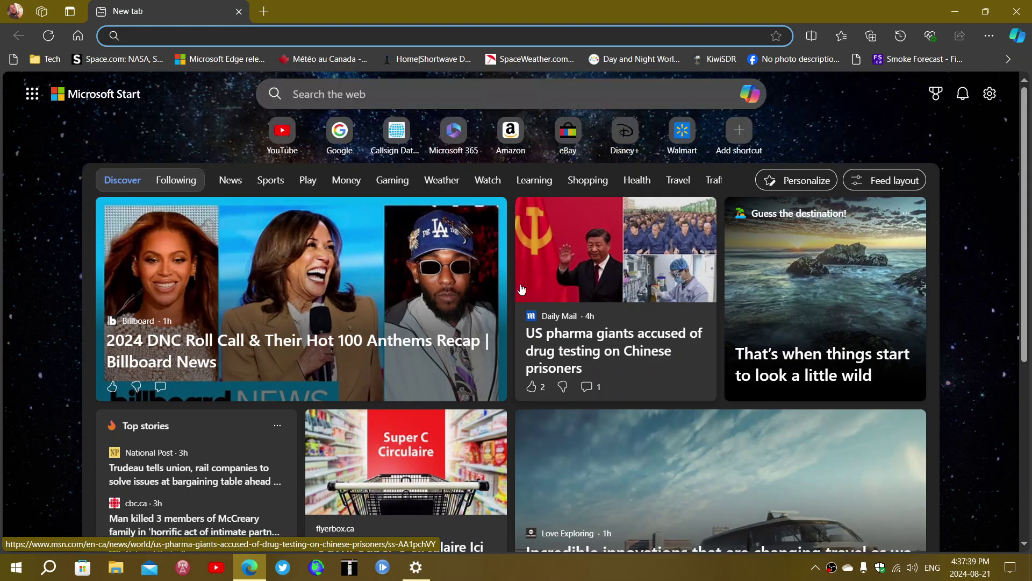
{"action": "scroll", "coordinate": [521, 289], "scroll_direction": "down", "scroll_amount": 4}
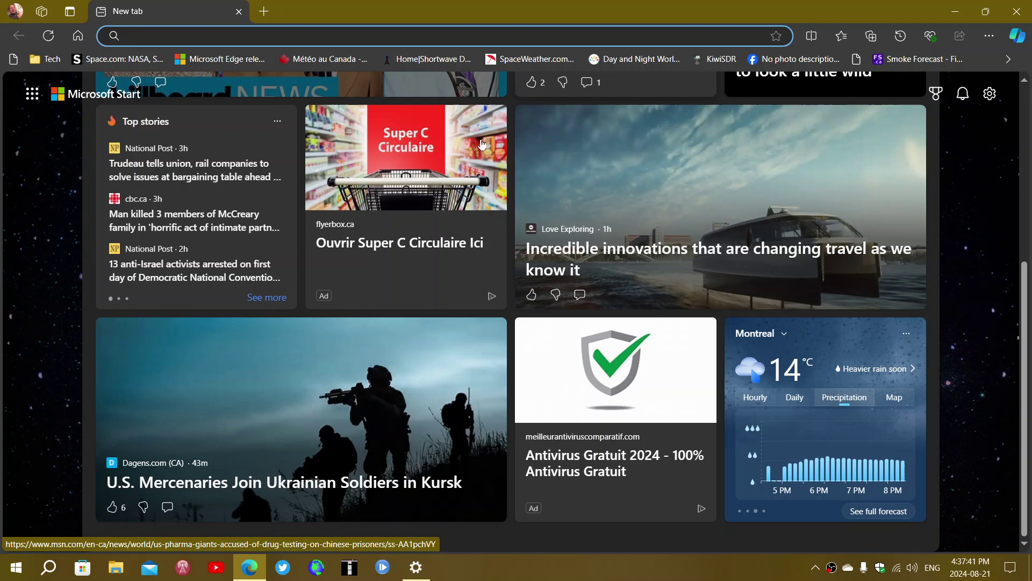
{"action": "left_click", "coordinate": [510, 60]}
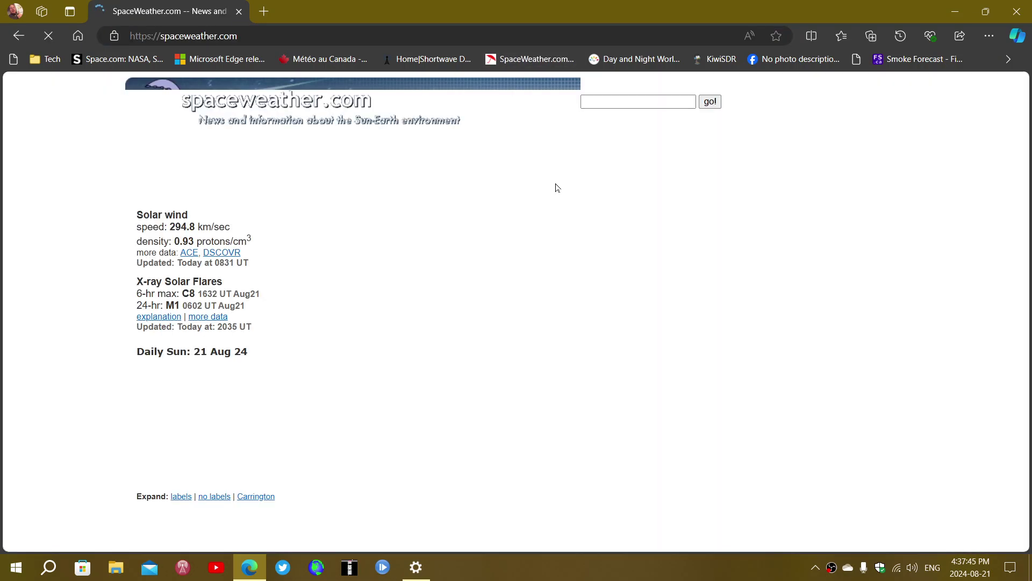
{"action": "scroll", "coordinate": [547, 219], "scroll_direction": "down", "scroll_amount": 4}
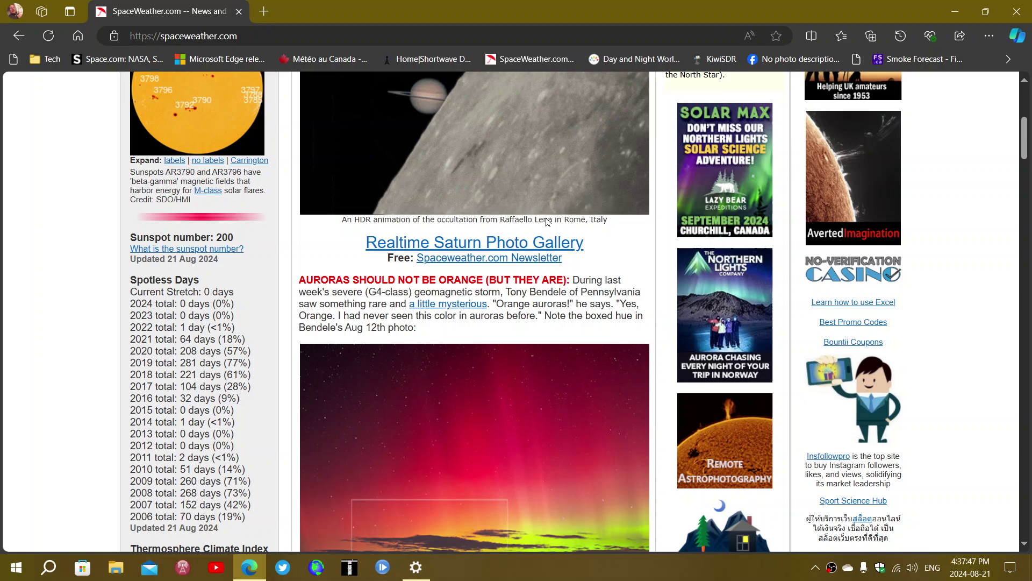
{"action": "scroll", "coordinate": [547, 220], "scroll_direction": "down", "scroll_amount": 4}
{"action": "scroll", "coordinate": [547, 220], "scroll_direction": "down", "scroll_amount": 3}
{"action": "scroll", "coordinate": [546, 220], "scroll_direction": "down", "scroll_amount": 3}
{"action": "scroll", "coordinate": [547, 220], "scroll_direction": "down", "scroll_amount": 1}
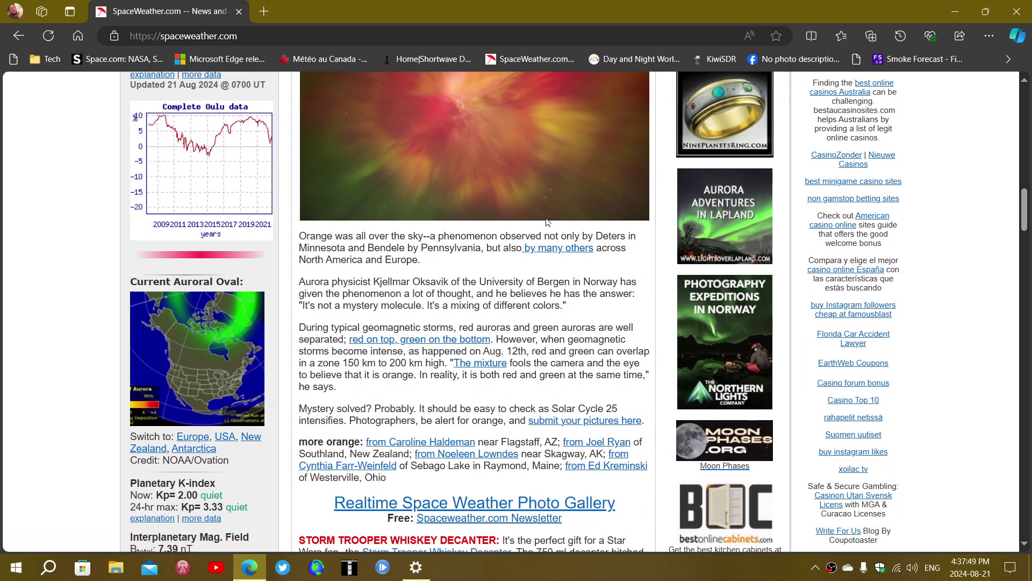
{"action": "scroll", "coordinate": [547, 219], "scroll_direction": "down", "scroll_amount": 3}
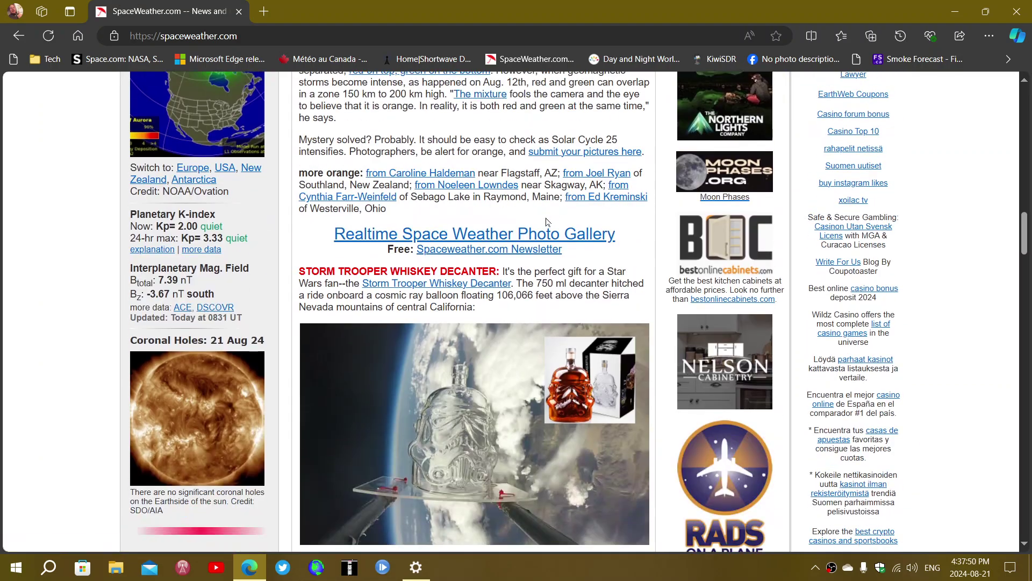
{"action": "left_click", "coordinate": [415, 568]}
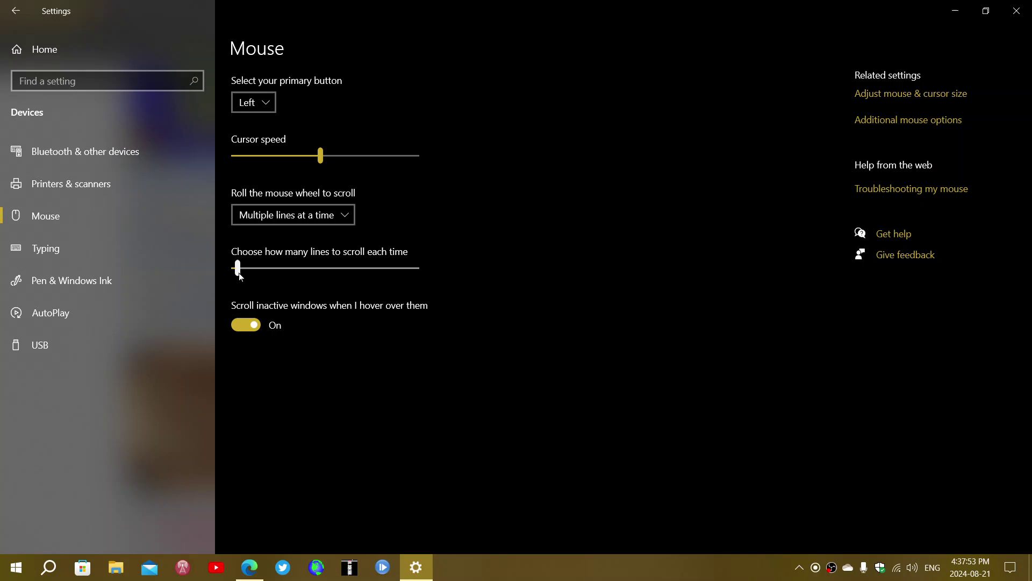
{"action": "left_click_drag", "start_coordinate": [239, 274], "coordinate": [224, 272]}
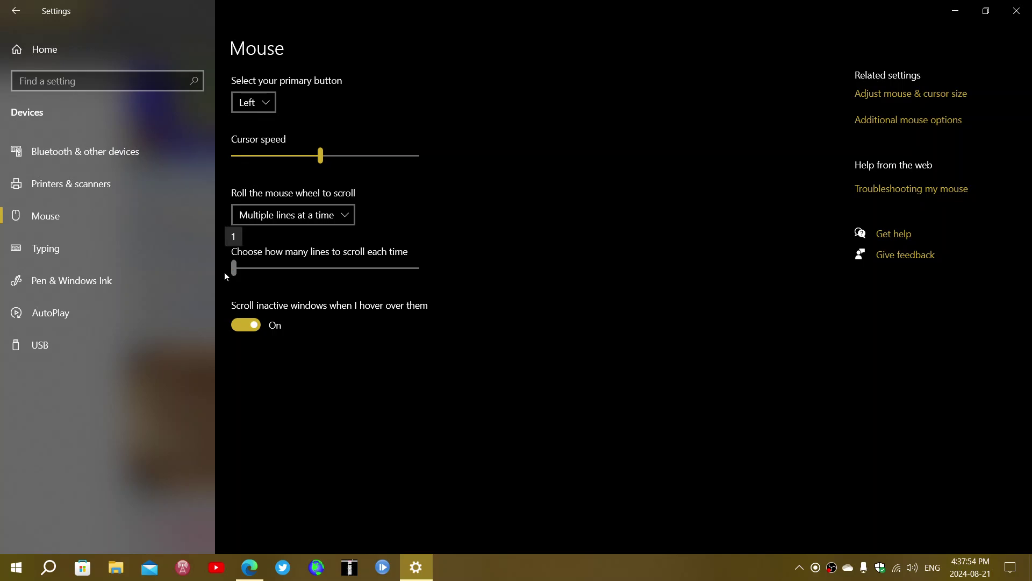
{"action": "left_click", "coordinate": [250, 567]}
{"action": "scroll", "coordinate": [483, 380], "scroll_direction": "up", "scroll_amount": 5}
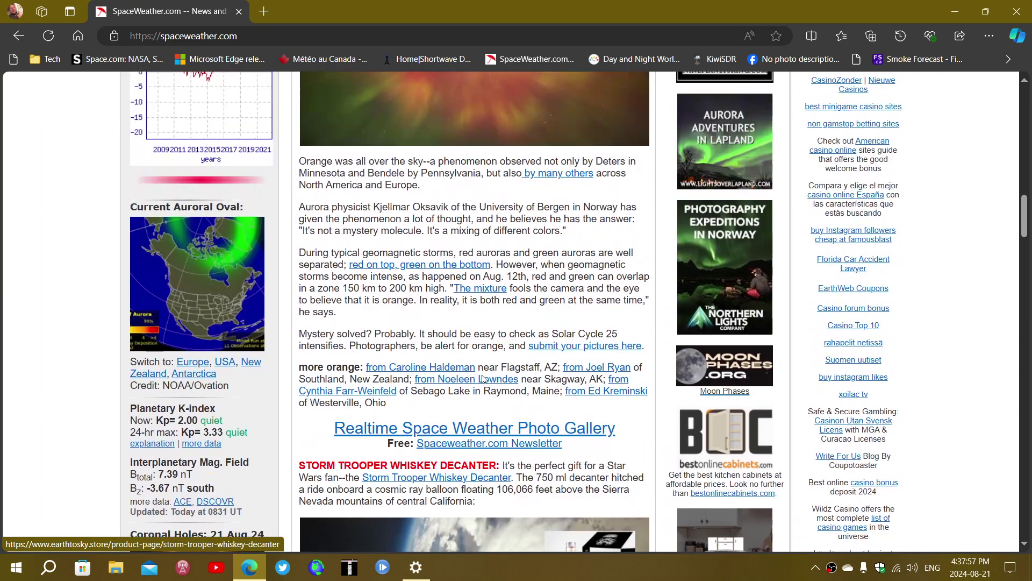
{"action": "scroll", "coordinate": [482, 380], "scroll_direction": "up", "scroll_amount": 2}
{"action": "scroll", "coordinate": [482, 380], "scroll_direction": "up", "scroll_amount": 4}
{"action": "scroll", "coordinate": [482, 380], "scroll_direction": "up", "scroll_amount": 6}
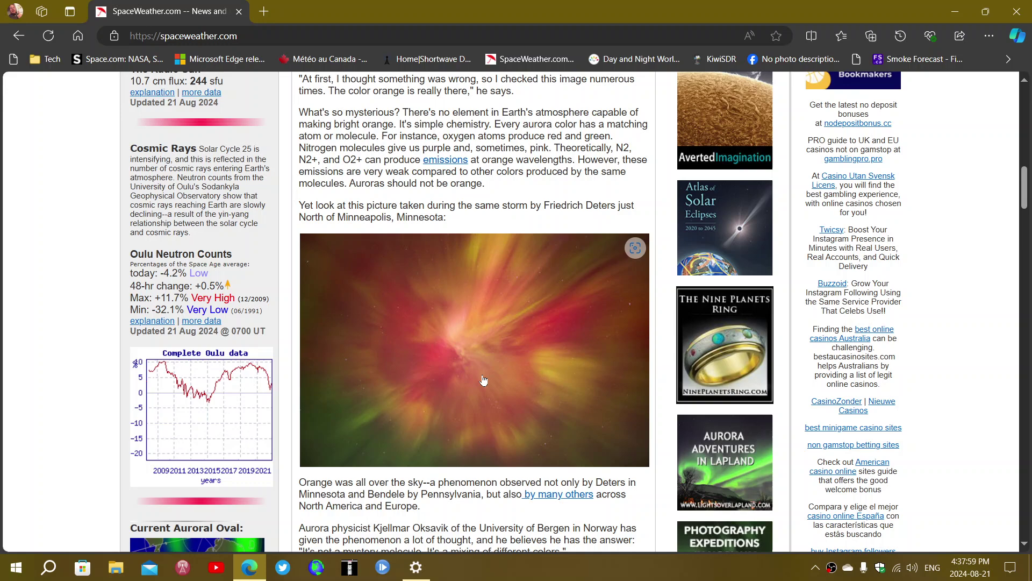
{"action": "scroll", "coordinate": [482, 379], "scroll_direction": "up", "scroll_amount": 2}
{"action": "scroll", "coordinate": [483, 380], "scroll_direction": "up", "scroll_amount": 2}
{"action": "scroll", "coordinate": [483, 380], "scroll_direction": "up", "scroll_amount": 2}
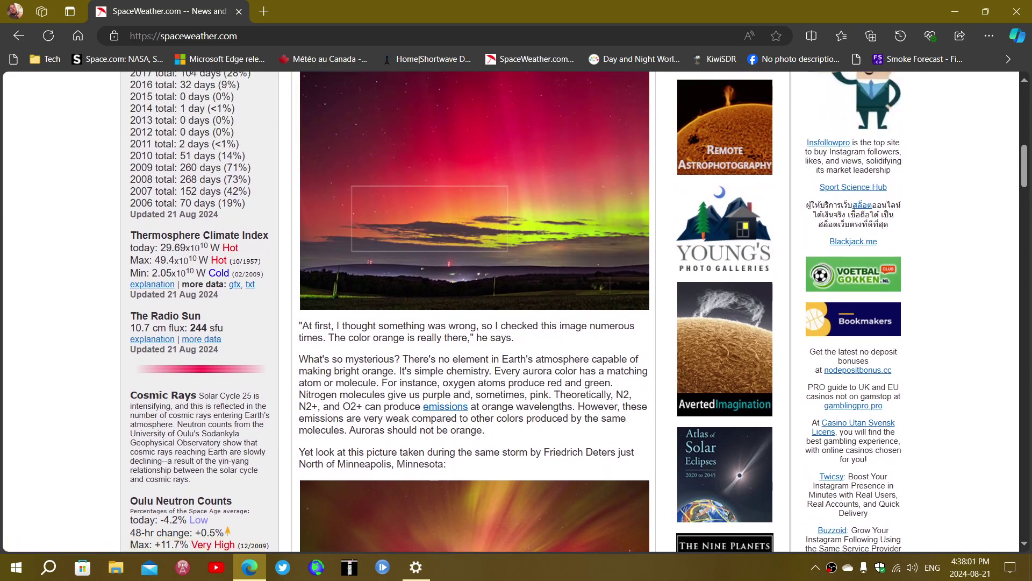
{"action": "scroll", "coordinate": [482, 380], "scroll_direction": "up", "scroll_amount": 2}
{"action": "scroll", "coordinate": [483, 380], "scroll_direction": "up", "scroll_amount": 1}
{"action": "scroll", "coordinate": [482, 380], "scroll_direction": "up", "scroll_amount": 1}
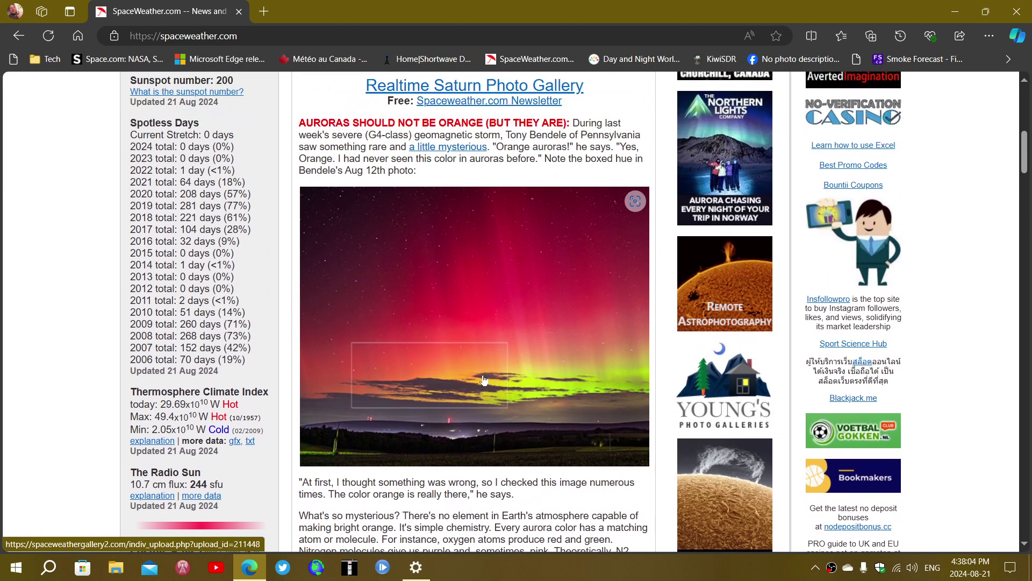
{"action": "scroll", "coordinate": [482, 380], "scroll_direction": "up", "scroll_amount": 1}
{"action": "scroll", "coordinate": [482, 380], "scroll_direction": "down", "scroll_amount": 3}
{"action": "scroll", "coordinate": [482, 380], "scroll_direction": "down", "scroll_amount": 2}
{"action": "scroll", "coordinate": [482, 378], "scroll_direction": "down", "scroll_amount": 2}
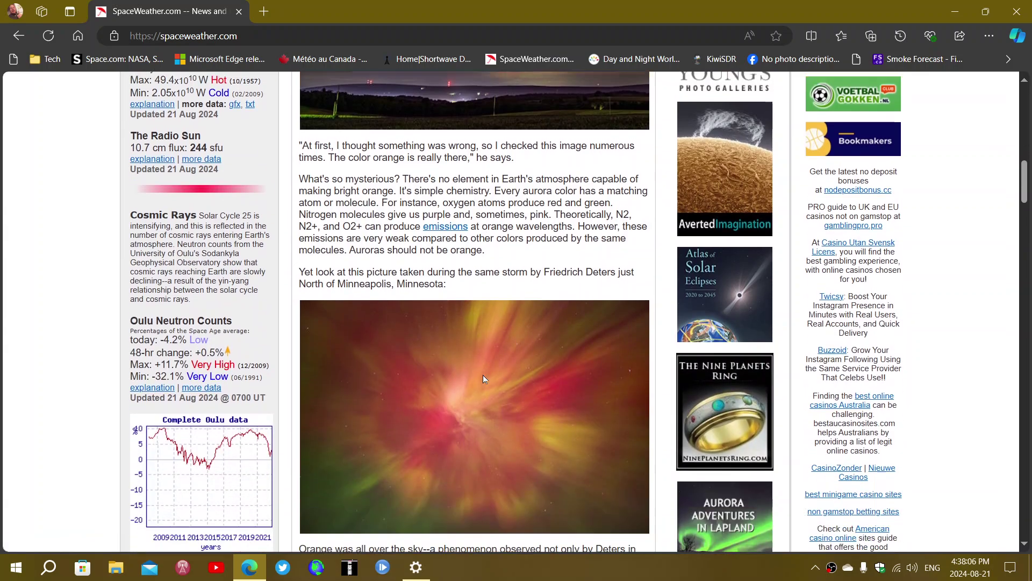
{"action": "scroll", "coordinate": [482, 379], "scroll_direction": "down", "scroll_amount": 3}
{"action": "scroll", "coordinate": [482, 379], "scroll_direction": "down", "scroll_amount": 4}
{"action": "scroll", "coordinate": [482, 379], "scroll_direction": "down", "scroll_amount": 1}
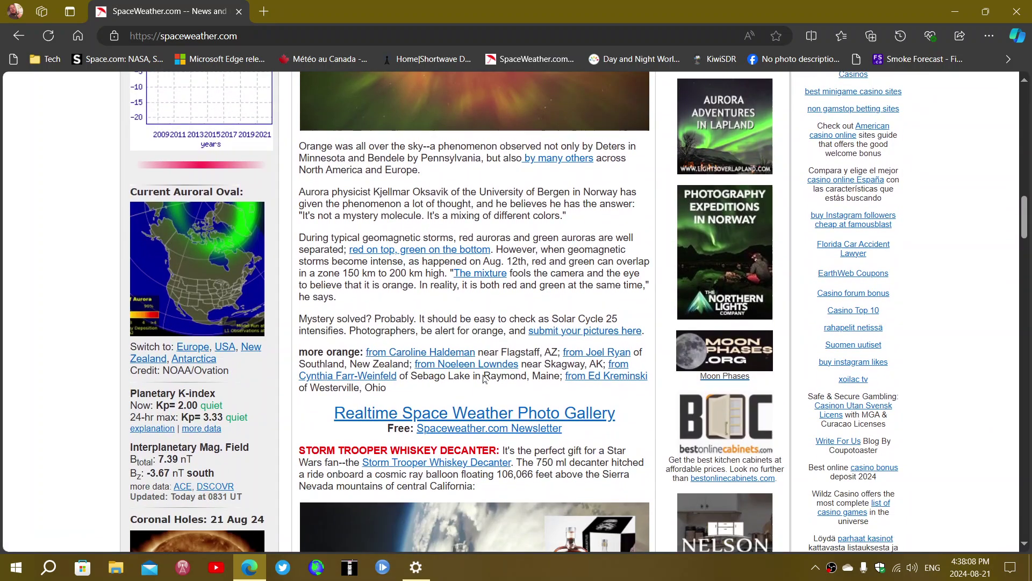
{"action": "scroll", "coordinate": [483, 378], "scroll_direction": "down", "scroll_amount": 1}
{"action": "scroll", "coordinate": [483, 378], "scroll_direction": "down", "scroll_amount": 2}
{"action": "scroll", "coordinate": [483, 379], "scroll_direction": "down", "scroll_amount": 1}
{"action": "scroll", "coordinate": [483, 378], "scroll_direction": "down", "scroll_amount": 1}
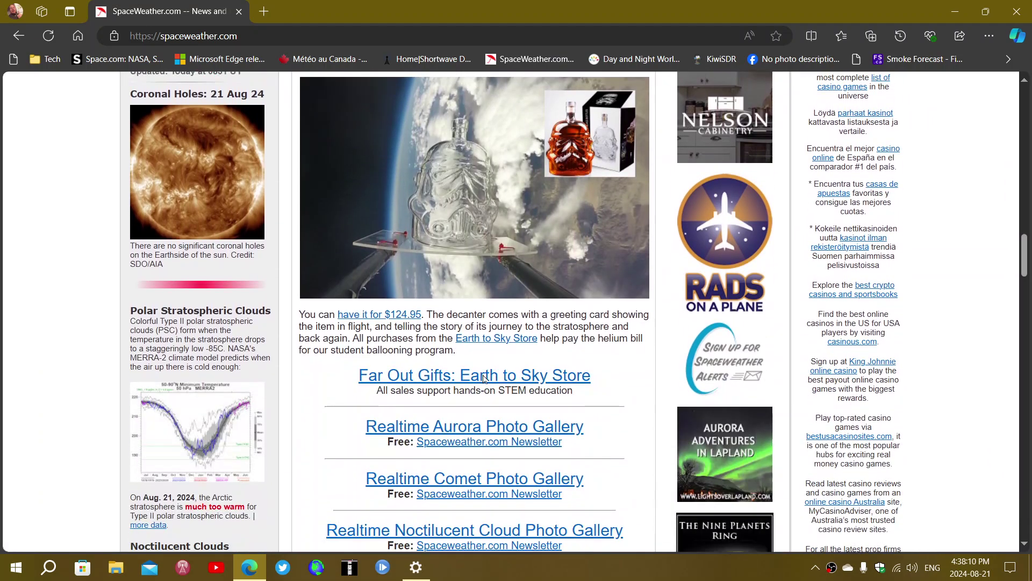
{"action": "scroll", "coordinate": [483, 378], "scroll_direction": "down", "scroll_amount": 2}
{"action": "scroll", "coordinate": [483, 378], "scroll_direction": "up", "scroll_amount": 5}
{"action": "scroll", "coordinate": [484, 379], "scroll_direction": "up", "scroll_amount": 5}
{"action": "scroll", "coordinate": [483, 378], "scroll_direction": "up", "scroll_amount": 5}
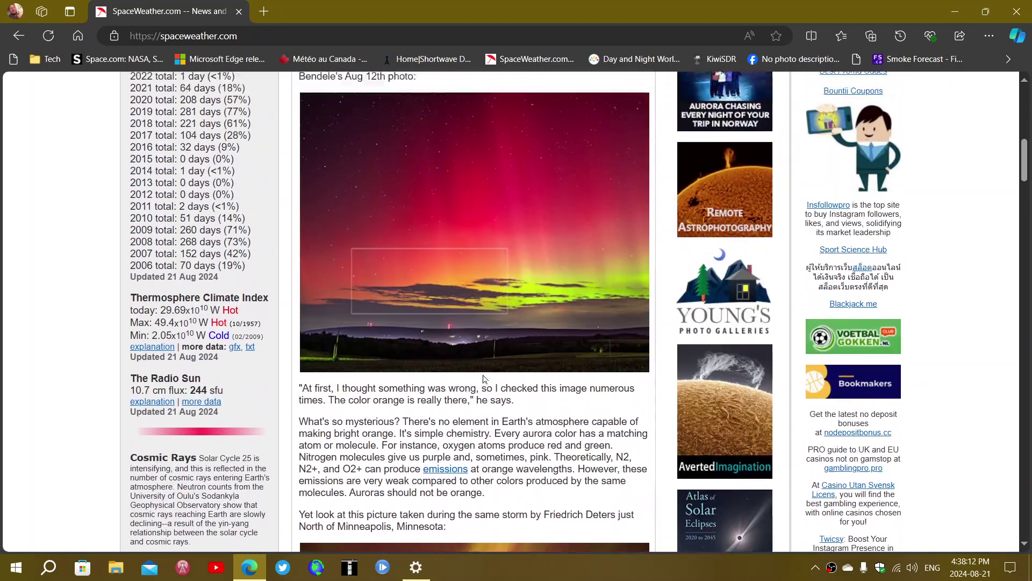
{"action": "scroll", "coordinate": [483, 378], "scroll_direction": "up", "scroll_amount": 5}
{"action": "scroll", "coordinate": [484, 378], "scroll_direction": "up", "scroll_amount": 2}
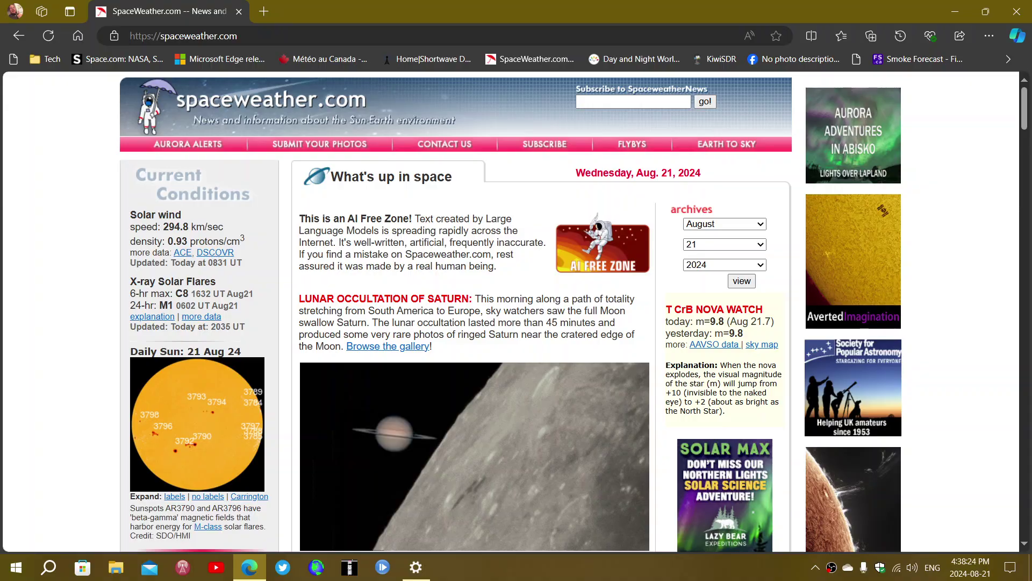
{"action": "scroll", "coordinate": [135, 380], "scroll_direction": "down", "scroll_amount": 5}
{"action": "scroll", "coordinate": [134, 380], "scroll_direction": "down", "scroll_amount": 4}
{"action": "scroll", "coordinate": [134, 381], "scroll_direction": "down", "scroll_amount": 4}
{"action": "scroll", "coordinate": [134, 380], "scroll_direction": "down", "scroll_amount": 3}
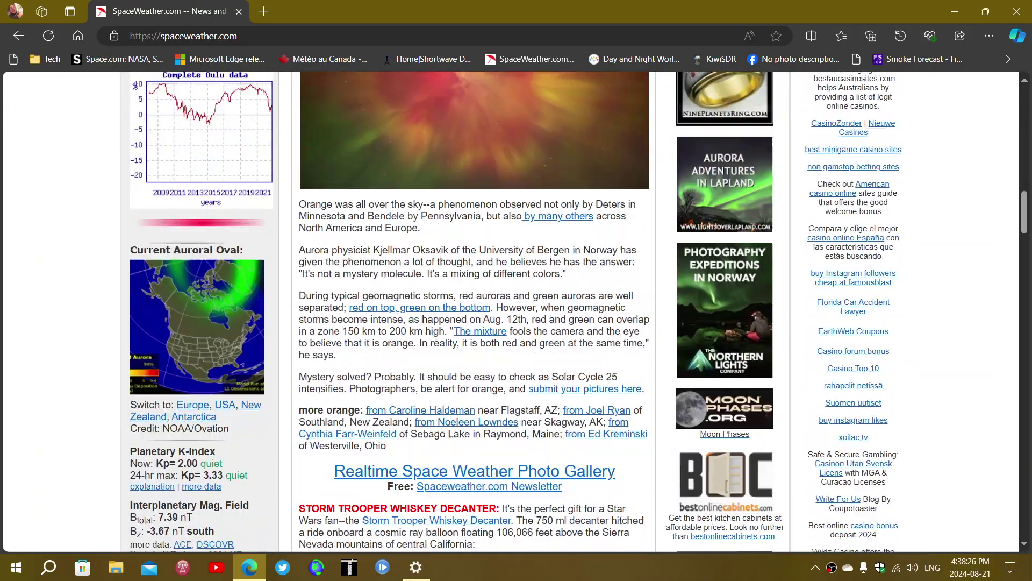
{"action": "scroll", "coordinate": [134, 382], "scroll_direction": "down", "scroll_amount": 1}
{"action": "scroll", "coordinate": [134, 381], "scroll_direction": "down", "scroll_amount": 2}
{"action": "key", "text": "Home"}
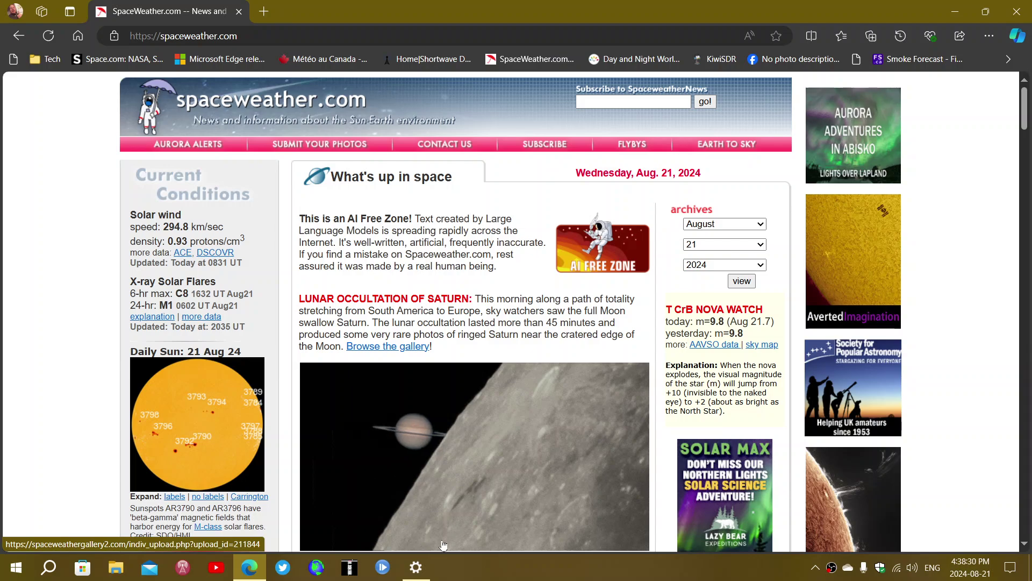
Raise lines per scroll from 1 to 2, close Settings, then hide Edge after returning to top.
{"action": "left_click", "coordinate": [416, 567]}
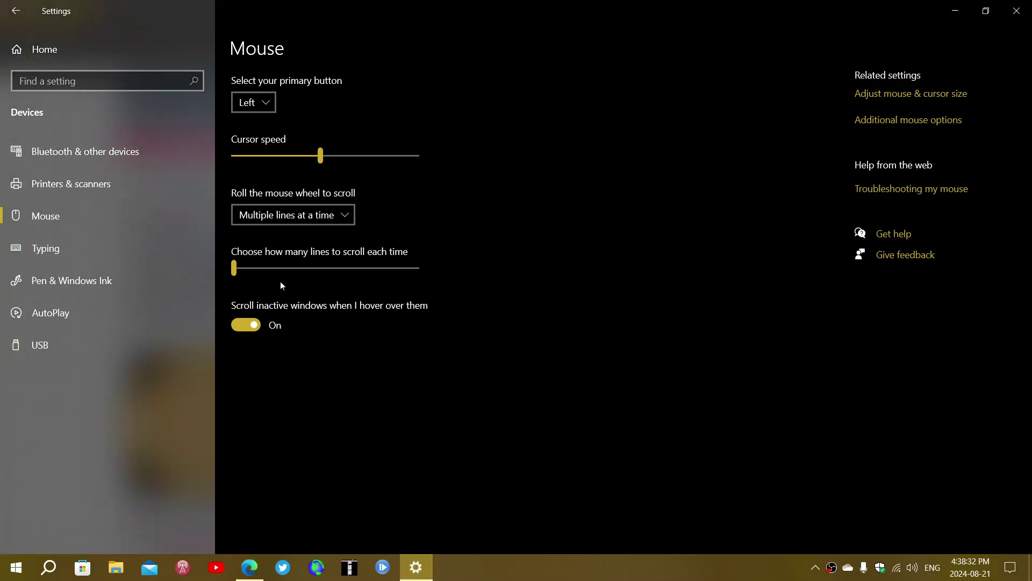
{"action": "left_click", "coordinate": [235, 270]}
{"action": "left_click_drag", "start_coordinate": [235, 270], "coordinate": [237, 273]}
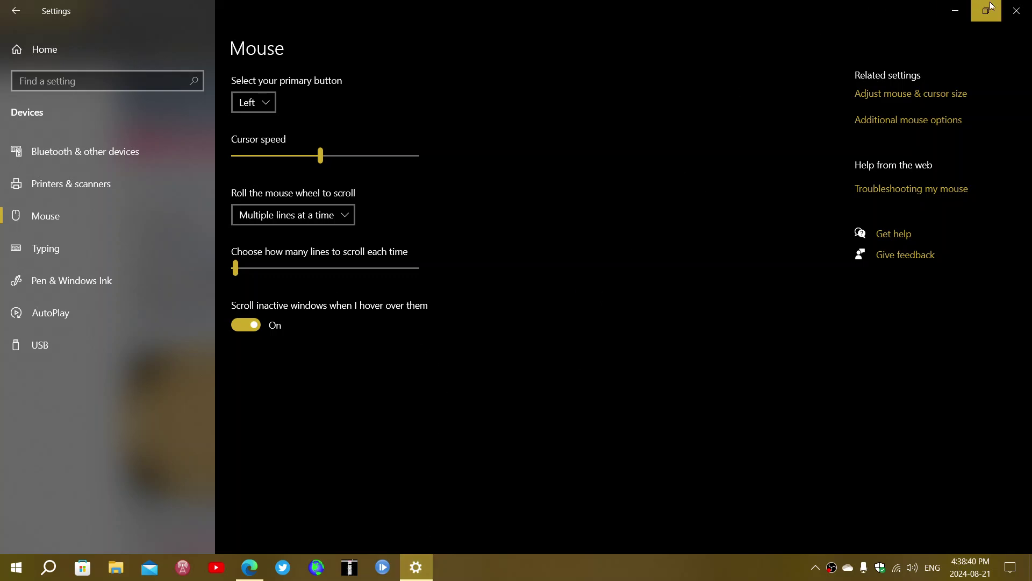
{"action": "left_click", "coordinate": [1015, 11]}
{"action": "scroll", "coordinate": [547, 255], "scroll_direction": "down", "scroll_amount": 1}
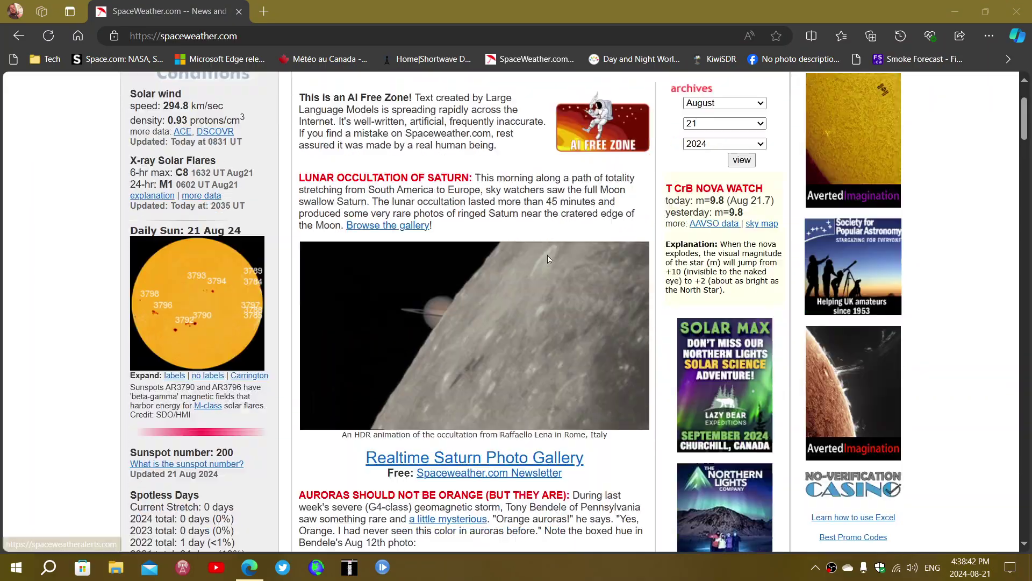
{"action": "scroll", "coordinate": [548, 255], "scroll_direction": "down", "scroll_amount": 3}
{"action": "scroll", "coordinate": [548, 255], "scroll_direction": "down", "scroll_amount": 2}
{"action": "scroll", "coordinate": [547, 255], "scroll_direction": "down", "scroll_amount": 3}
{"action": "scroll", "coordinate": [548, 255], "scroll_direction": "down", "scroll_amount": 5}
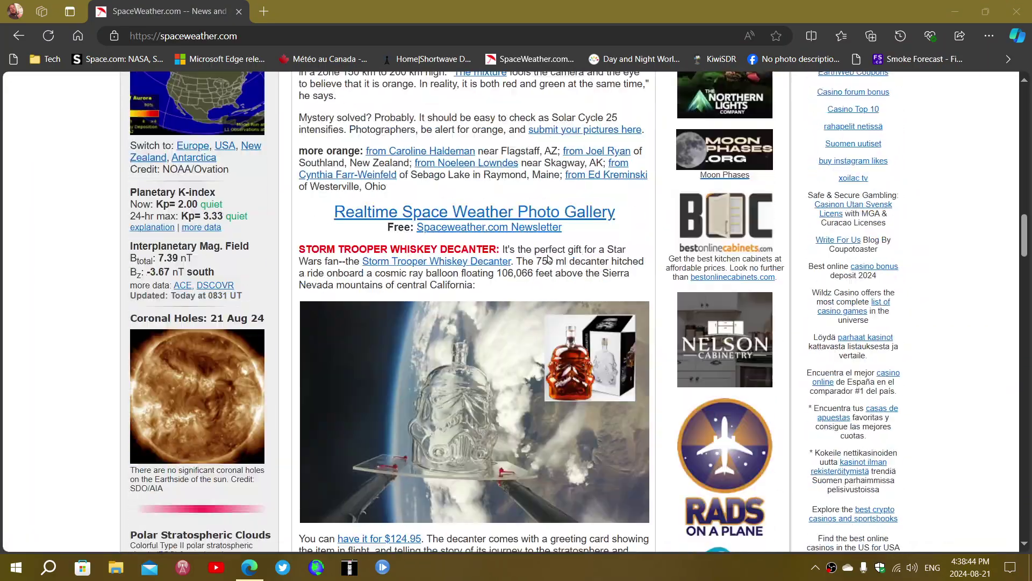
{"action": "scroll", "coordinate": [547, 254], "scroll_direction": "down", "scroll_amount": 3}
{"action": "key", "text": "Home"}
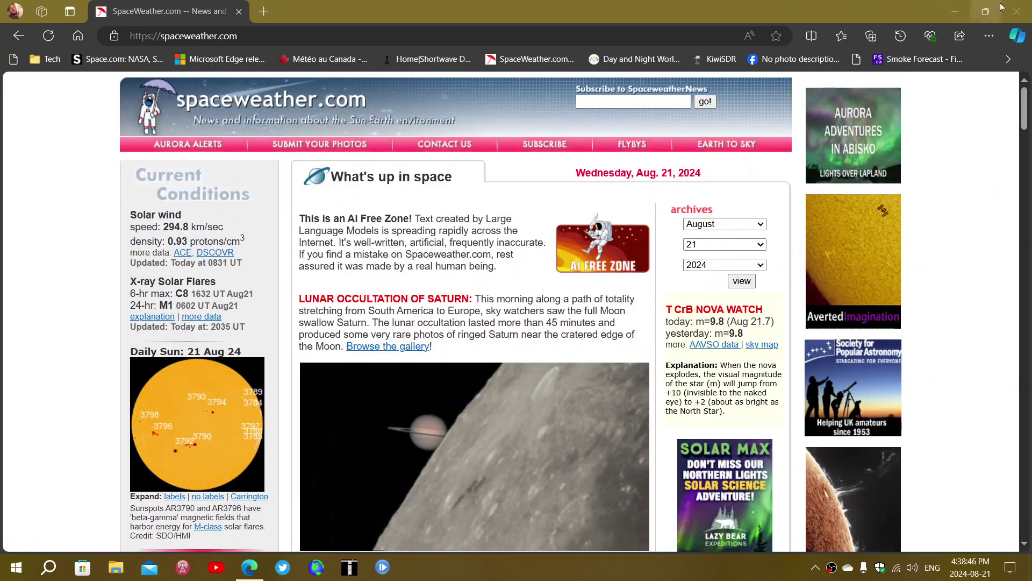
{"action": "left_click", "coordinate": [1015, 11]}
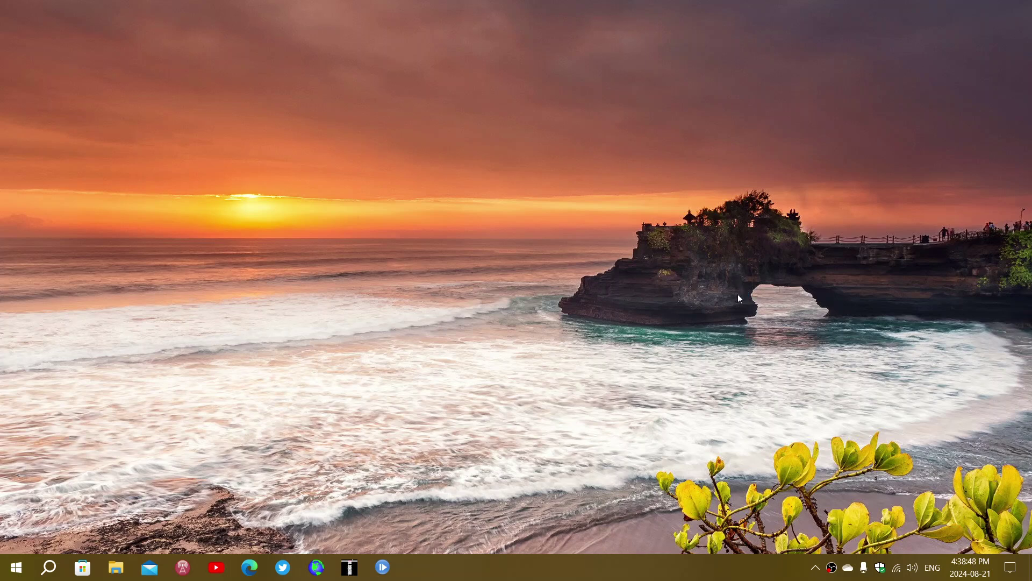